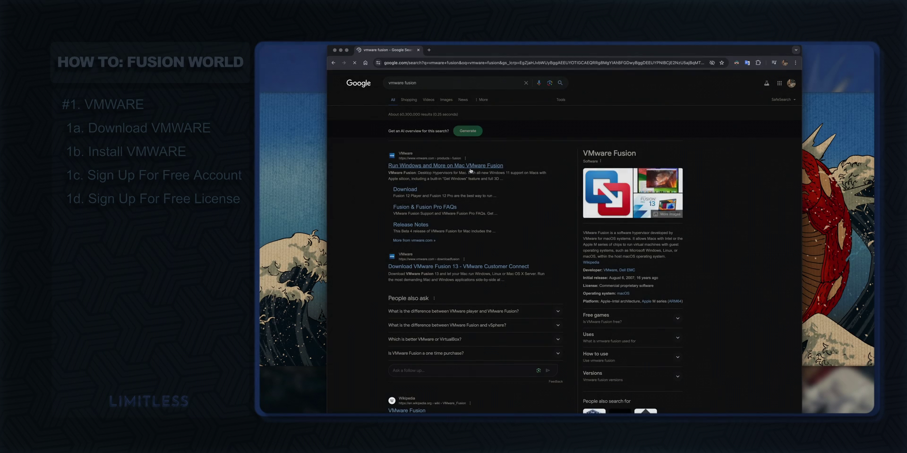
- Download the Fusion 13 Pro for macOS trial to Downloads, then open the Customer Connect login
{"action": "left_click", "coordinate": [470, 167]}
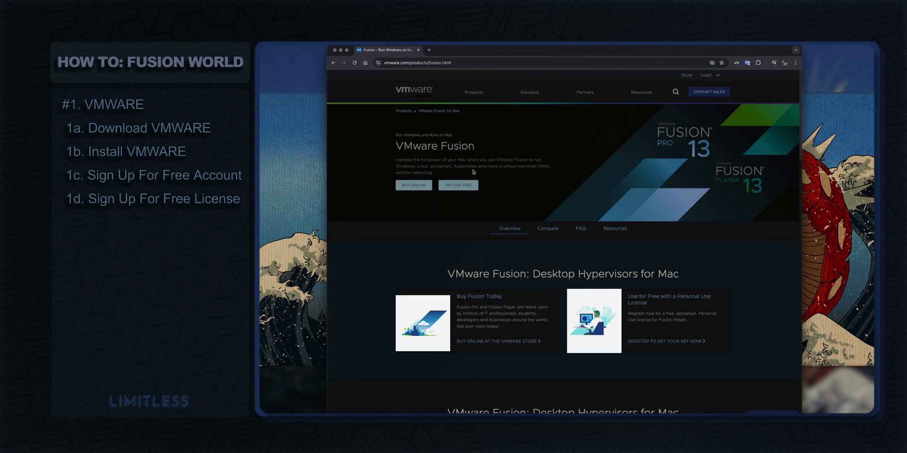
{"action": "left_click", "coordinate": [458, 185]}
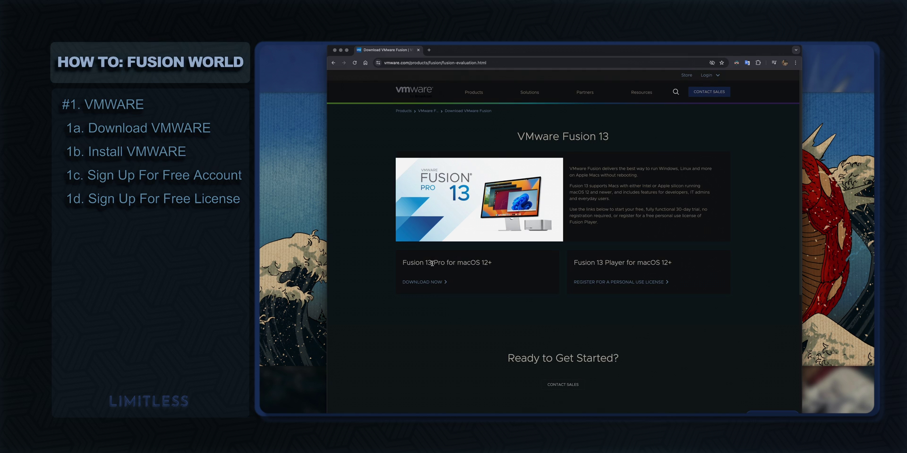
{"action": "left_click", "coordinate": [423, 282]}
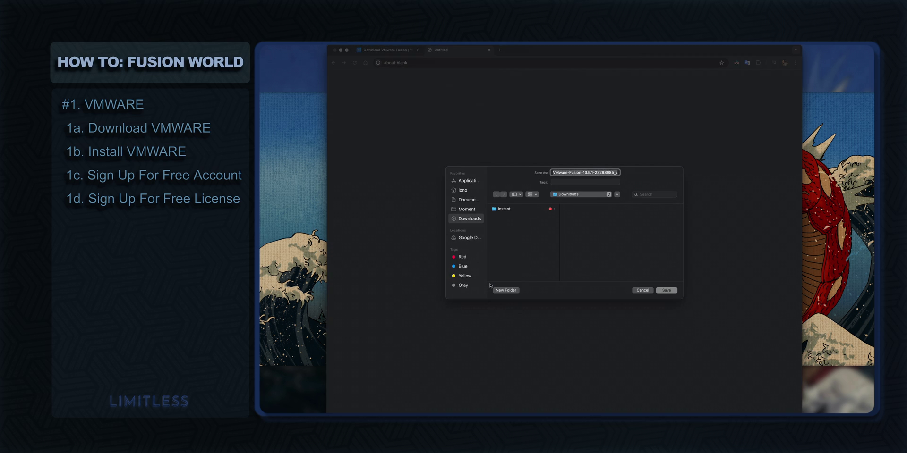
{"action": "left_click", "coordinate": [666, 290]}
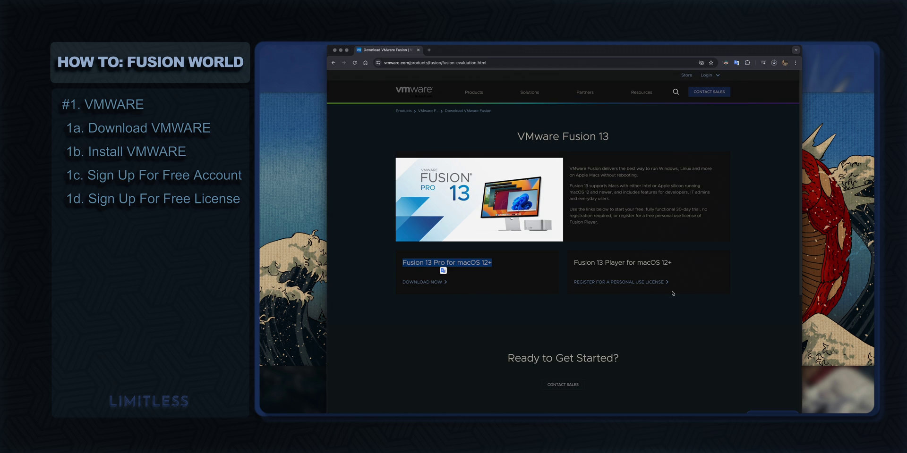
{"action": "mouse_move", "coordinate": [707, 75]}
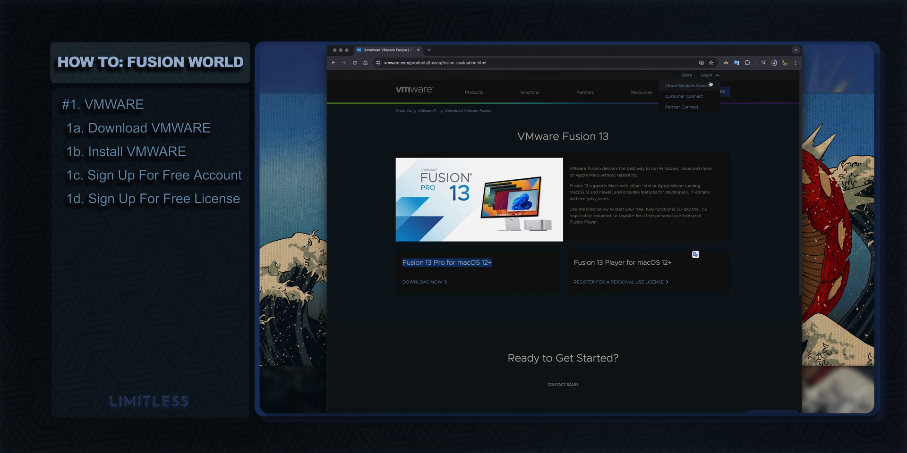
{"action": "left_click", "coordinate": [699, 98]}
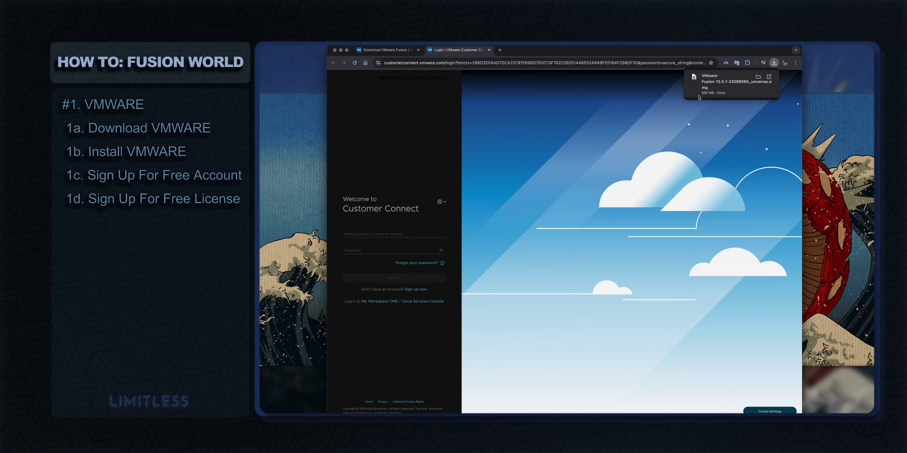
- Open the Customer Connect registration form, then reveal the downloaded Fusion installer in its folder
{"action": "left_click", "coordinate": [396, 232]}
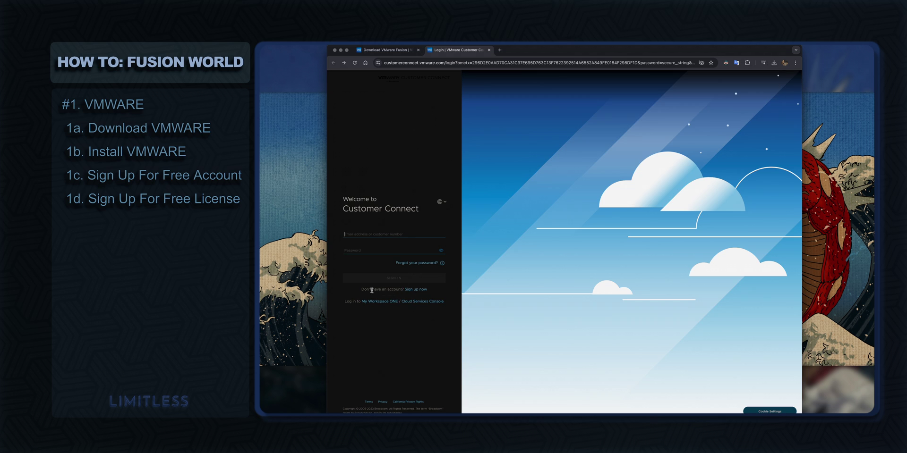
{"action": "left_click_drag", "start_coordinate": [372, 290], "coordinate": [425, 290]}
{"action": "left_click", "coordinate": [415, 289]}
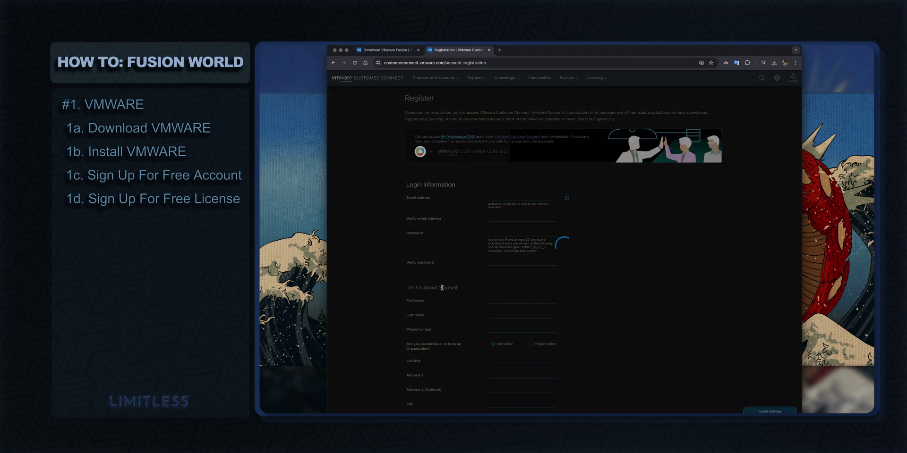
{"action": "scroll", "coordinate": [510, 239], "scroll_direction": "down", "scroll_amount": 5}
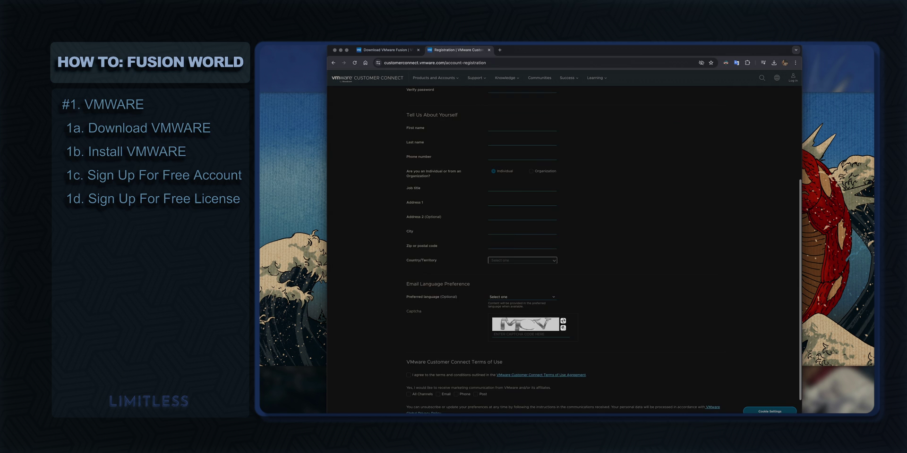
{"action": "scroll", "coordinate": [409, 345], "scroll_direction": "down", "scroll_amount": 1}
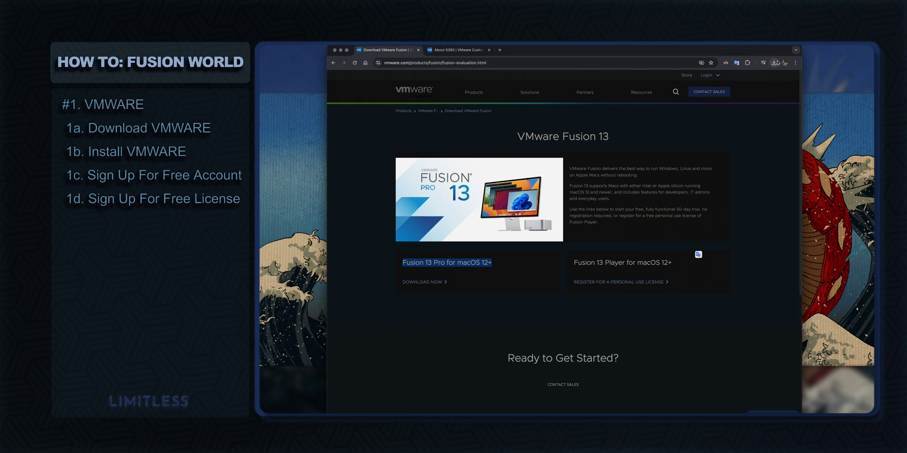
{"action": "left_click", "coordinate": [777, 63]}
{"action": "left_click", "coordinate": [758, 90]}
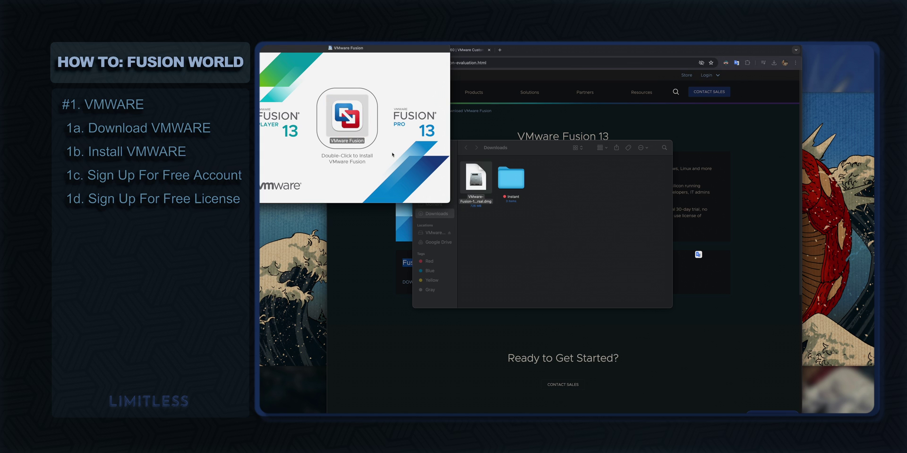
- Allow the Fusion installer to open and authorize it with the administrator password
{"action": "left_click", "coordinate": [566, 179]}
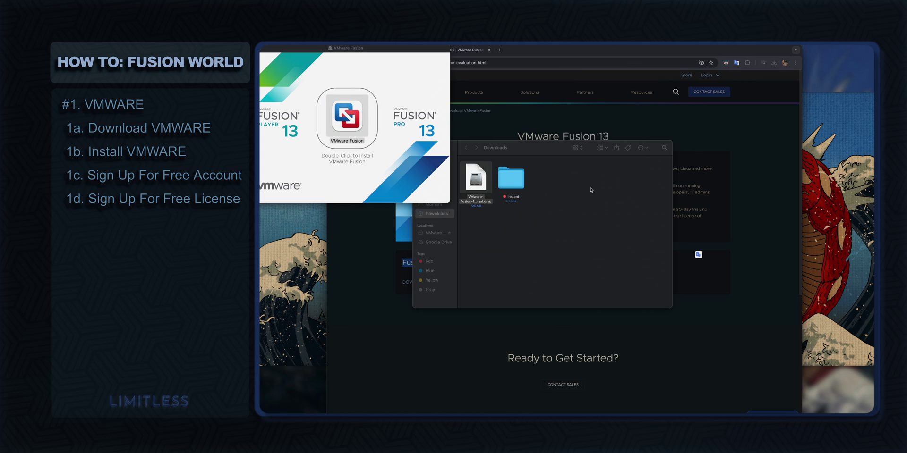
{"action": "type", "text": "•••"}
{"action": "key", "text": "Return"}
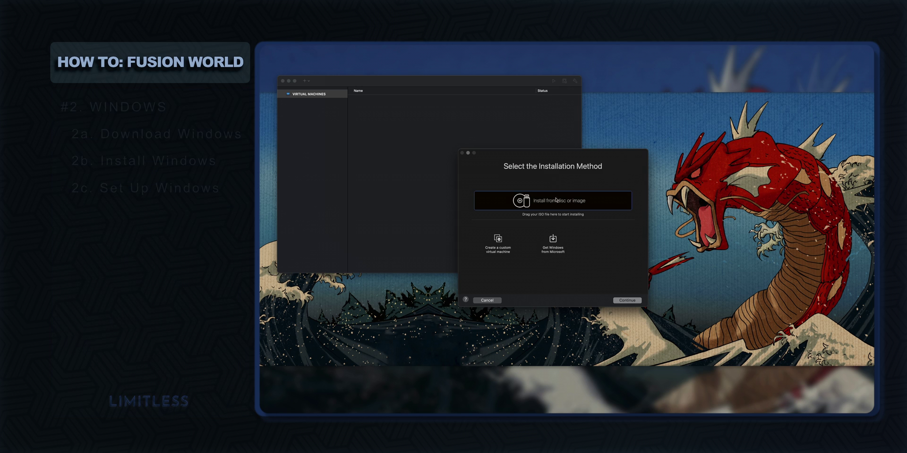
- Get Windows 11 Professional in English (en-us) from Microsoft and start the download
{"action": "left_click", "coordinate": [552, 243]}
{"action": "left_click", "coordinate": [626, 300]}
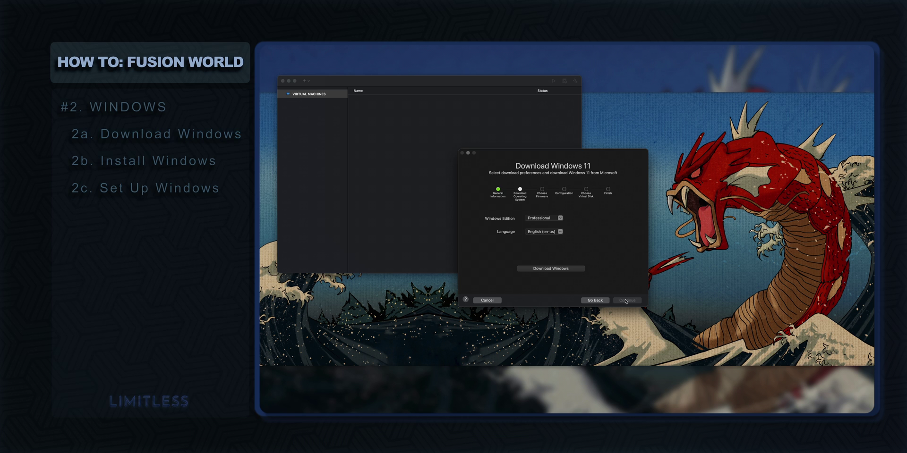
{"action": "left_click", "coordinate": [560, 218]}
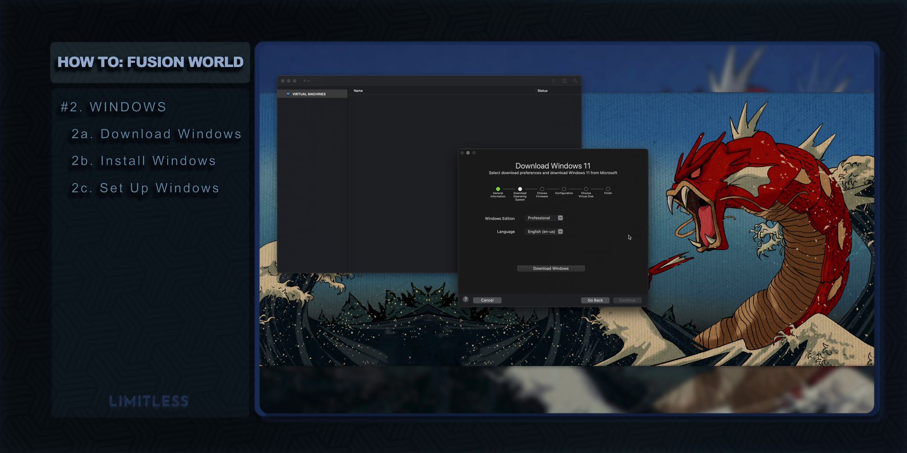
{"action": "left_click", "coordinate": [563, 269]}
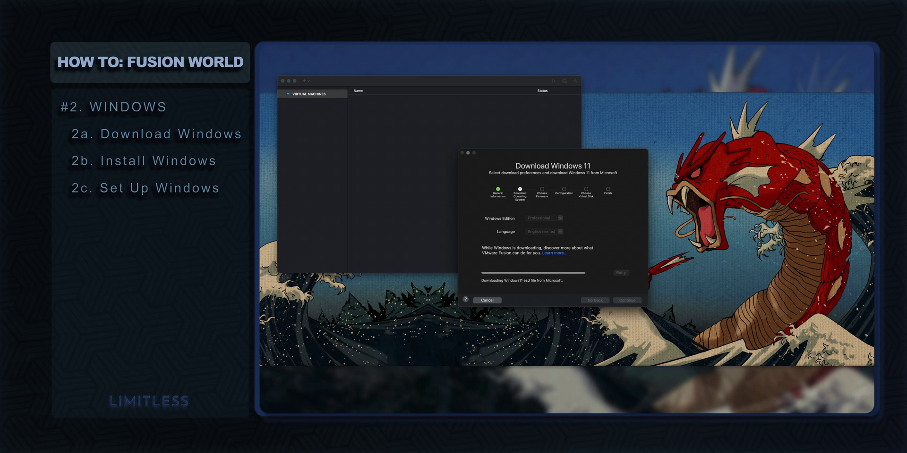
- Keep UEFI firmware and enter and confirm a VM encryption password
{"action": "left_click", "coordinate": [629, 301]}
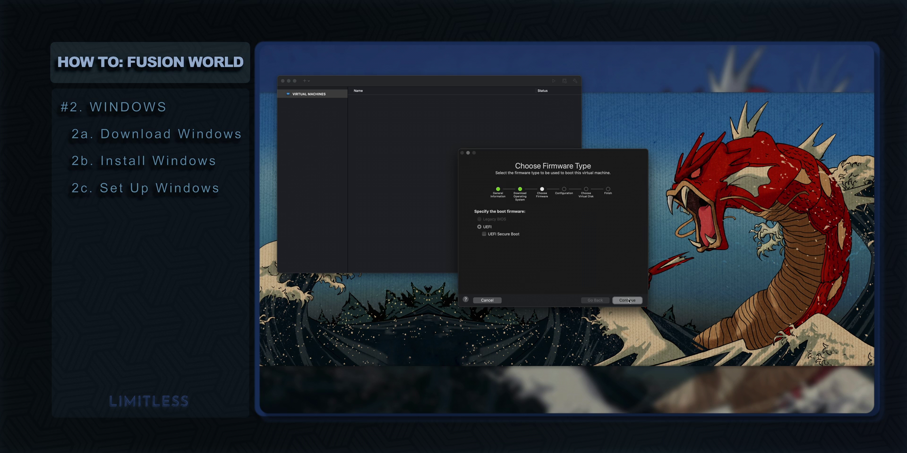
{"action": "left_click", "coordinate": [628, 301]}
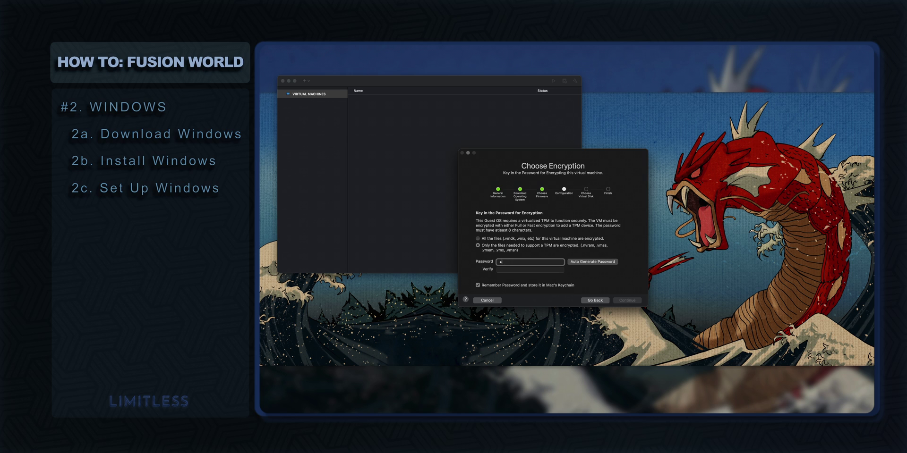
{"action": "type", "text": "assword"}
{"action": "key", "text": "BackSpace"}
{"action": "key", "text": "BackSpace"}
{"action": "key", "text": "BackSpace"}
{"action": "key", "text": "BackSpace"}
{"action": "key", "text": "BackSpace"}
{"action": "key", "text": "BackSpace"}
{"action": "key", "text": "Tab"}
{"action": "type", "text": "p"}
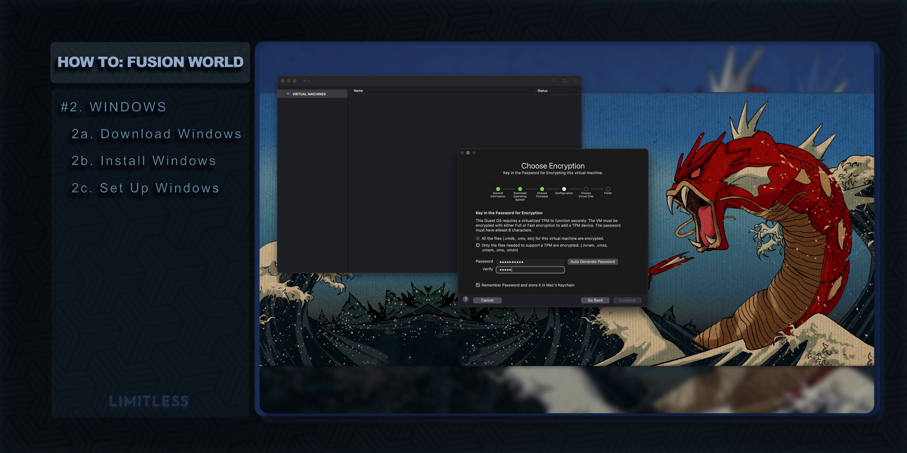
{"action": "type", "text": "1"}
- Create a new 64 GB virtual disk and finish the VM configuration
{"action": "left_click", "coordinate": [627, 301]}
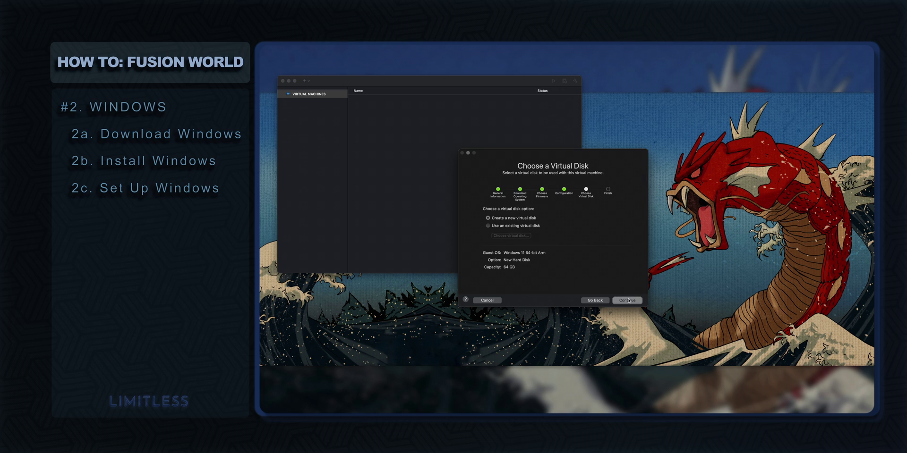
{"action": "left_click", "coordinate": [633, 302]}
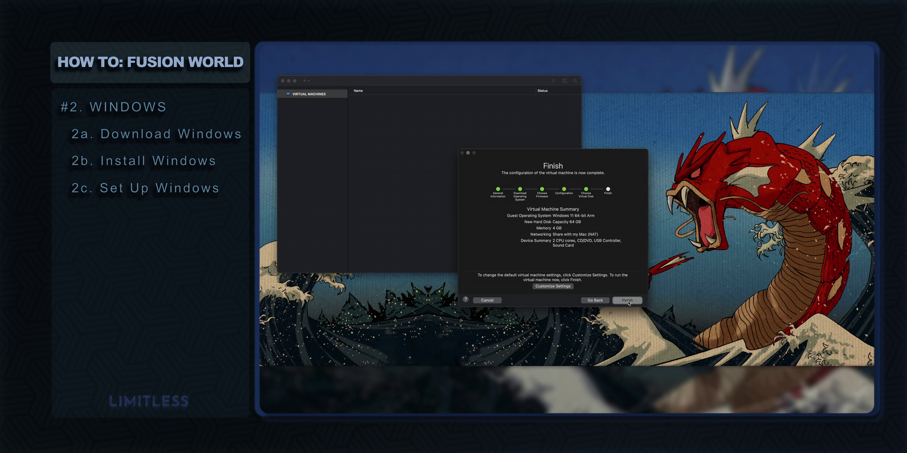
{"action": "left_click", "coordinate": [628, 302]}
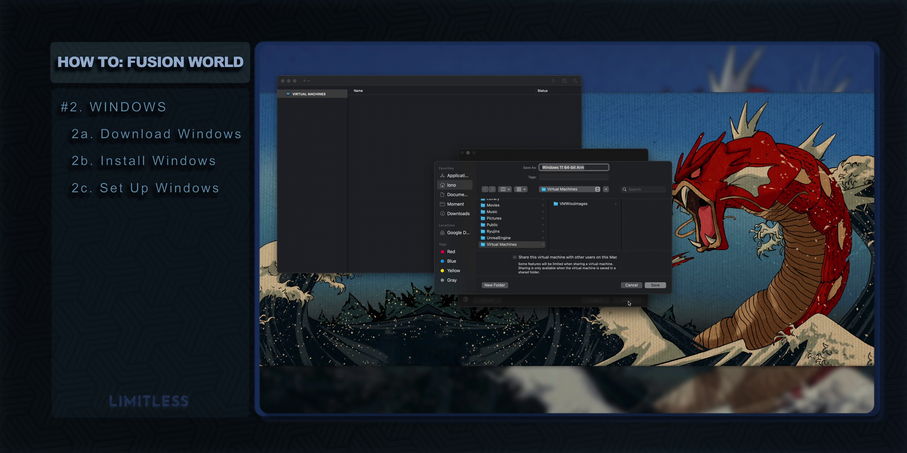
- Save the VM under its default name in Virtual Machines and let it boot
{"action": "key", "text": "Return"}
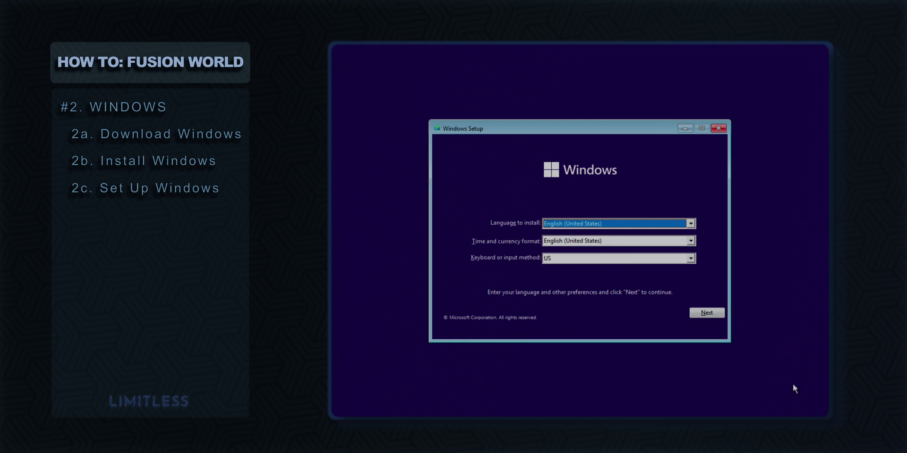
- Accept the default language settings, begin installation, and skip the product key
{"action": "left_click", "coordinate": [719, 314]}
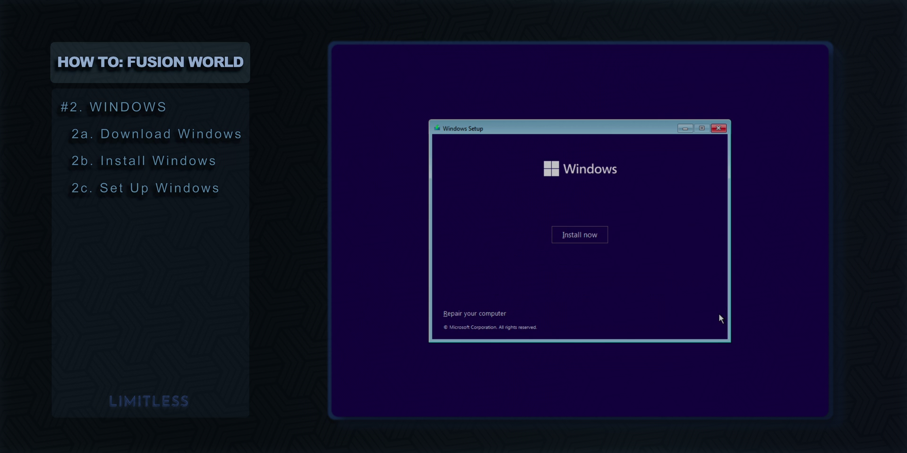
{"action": "left_click", "coordinate": [598, 238]}
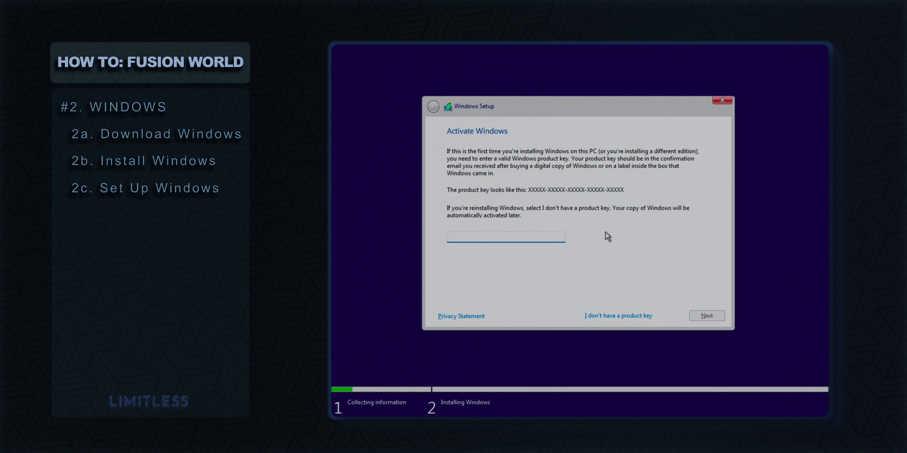
{"action": "left_click", "coordinate": [625, 315]}
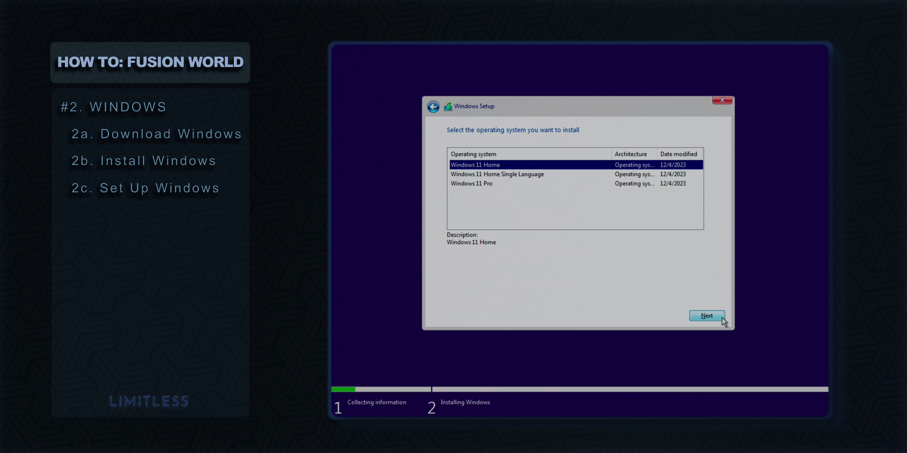
- Choose Windows 11 Home, accept the license terms, and install on the selected disk
{"action": "left_click", "coordinate": [721, 317]}
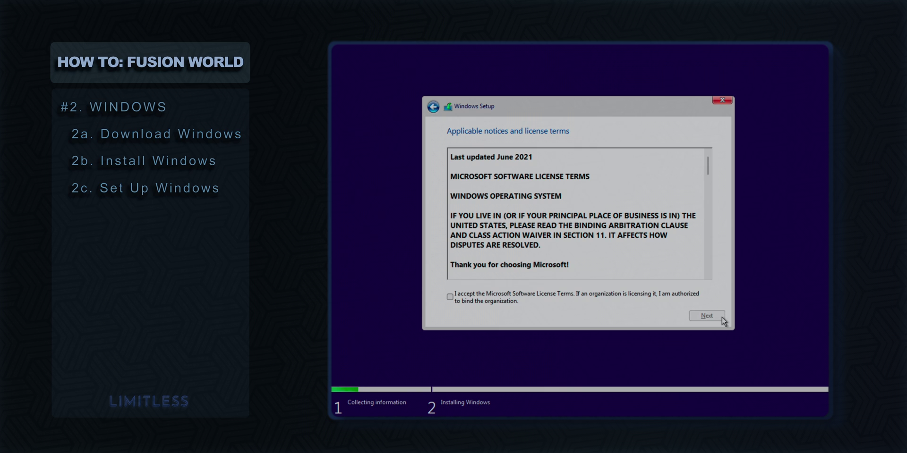
{"action": "left_click", "coordinate": [579, 299]}
{"action": "left_click", "coordinate": [707, 316]}
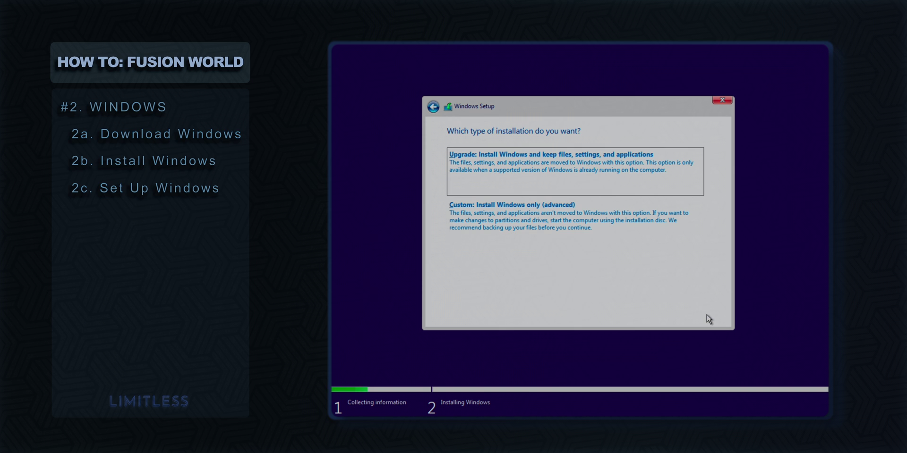
{"action": "left_click", "coordinate": [707, 315]}
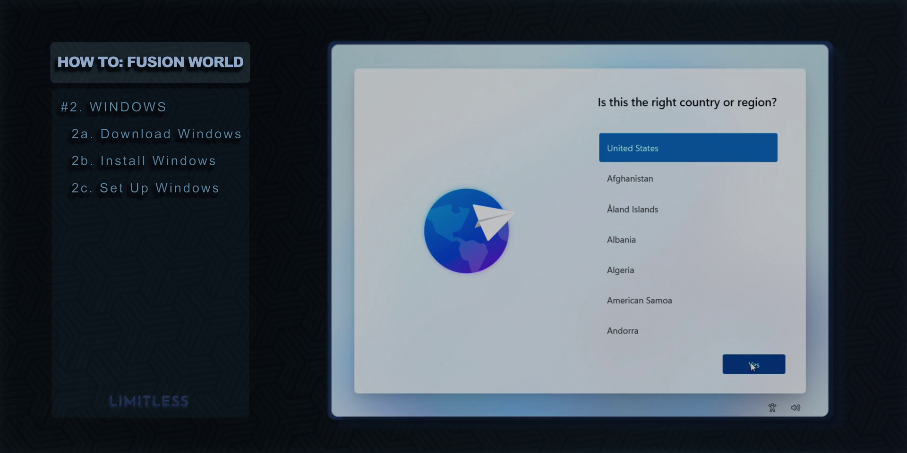
- Confirm United States region and keyboard, and name the device 'lss'
{"action": "left_click", "coordinate": [751, 363]}
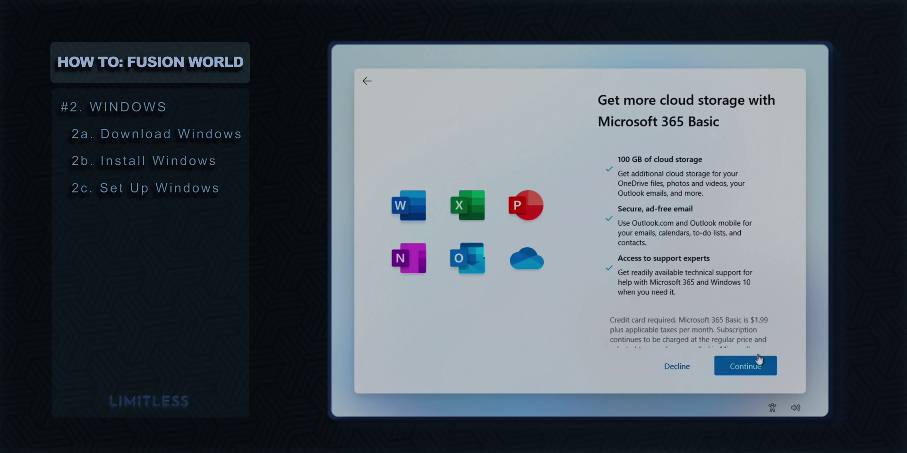
{"action": "left_click", "coordinate": [758, 359]}
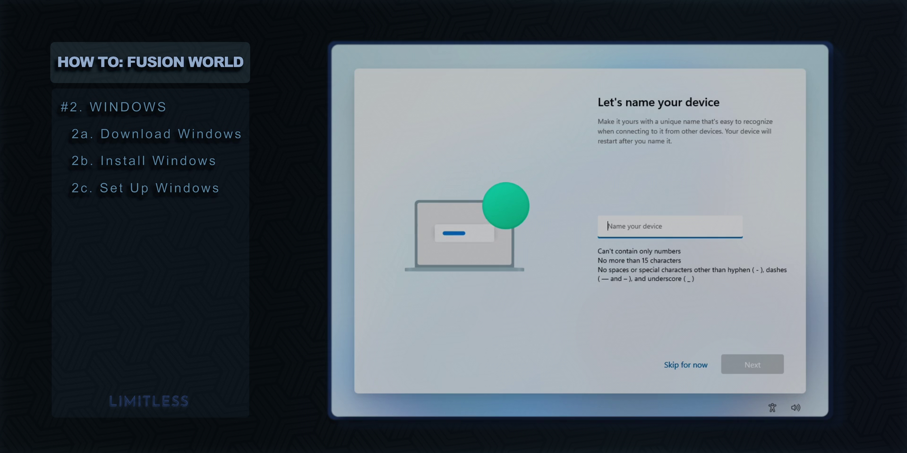
{"action": "type", "text": "l"}
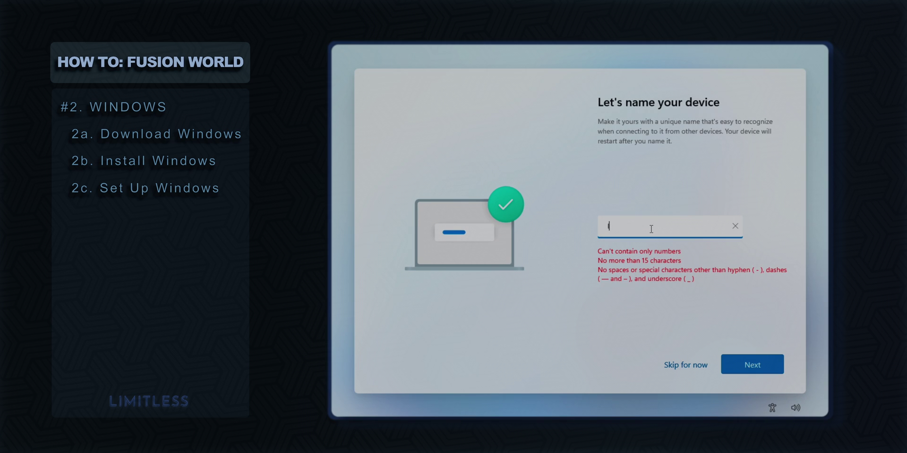
{"action": "type", "text": "ss"}
{"action": "key", "text": "Return"}
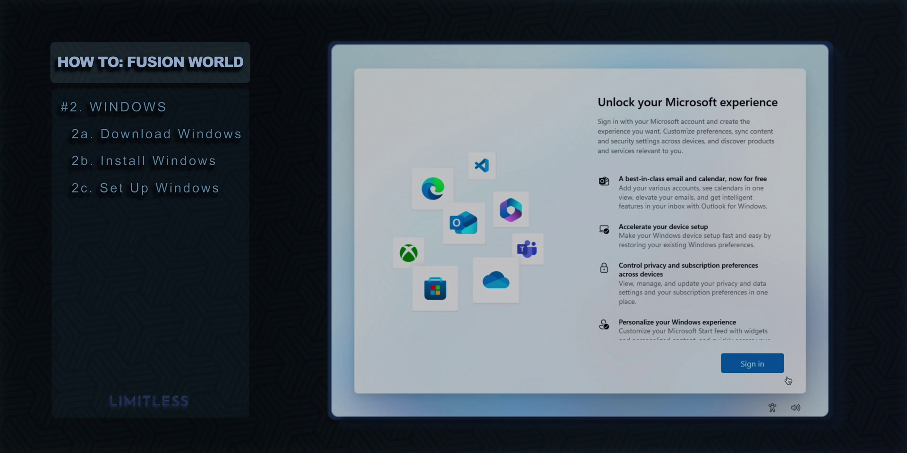
- Sign in with a Microsoft account, declining the Microsoft 365 and Game Pass offers
{"action": "left_click", "coordinate": [781, 373]}
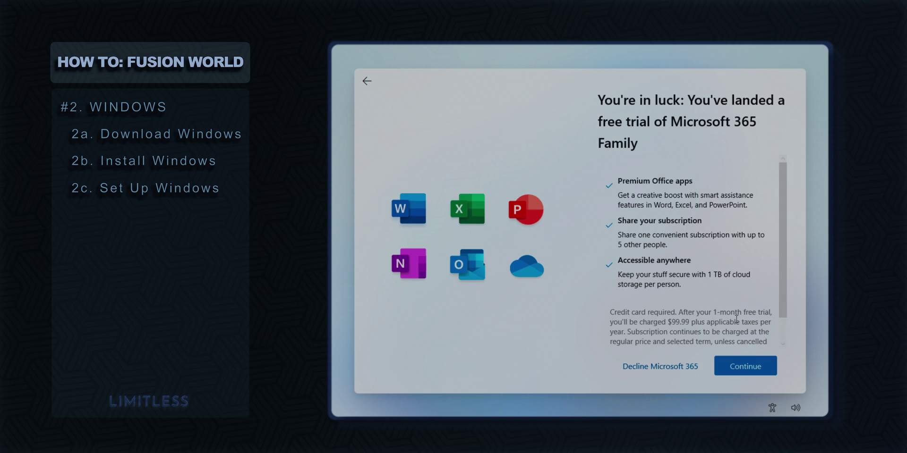
{"action": "left_click", "coordinate": [694, 367]}
{"action": "left_click", "coordinate": [694, 368]}
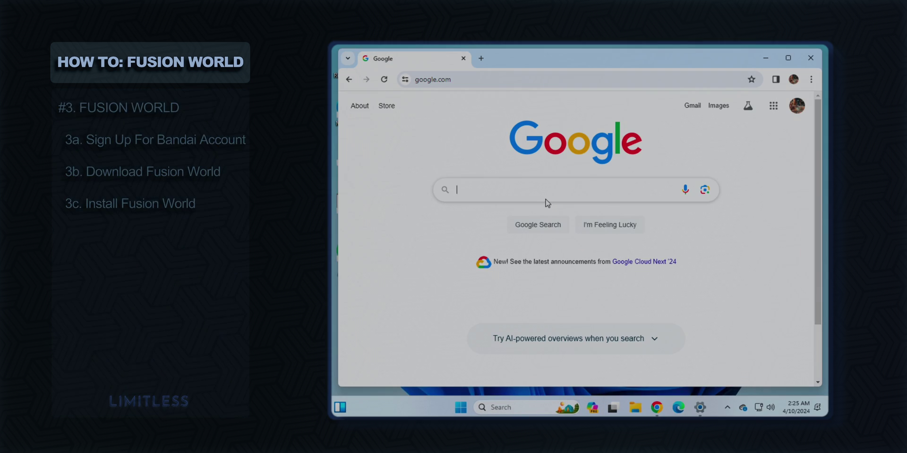
- Search Google for 'fusion world dbs', dismiss the cookie notice, and open the site's DIGITAL page
{"action": "left_click", "coordinate": [548, 194]}
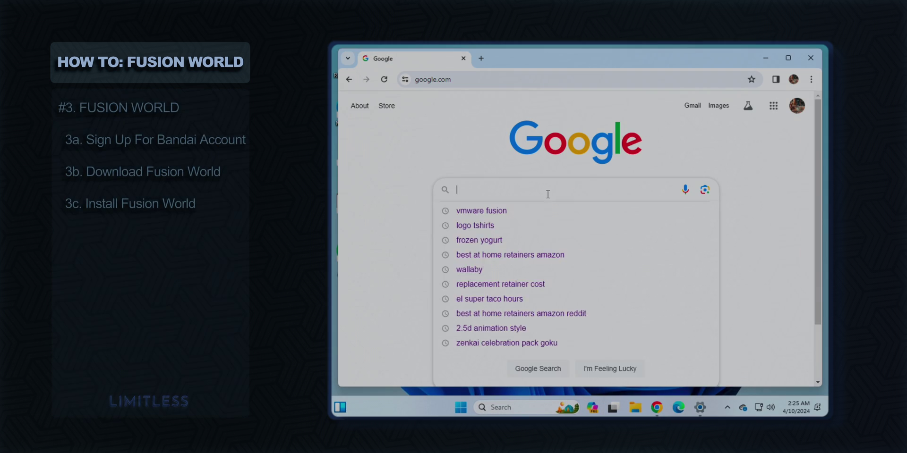
{"action": "type", "text": "fusion world dbs"}
{"action": "key", "text": "Return"}
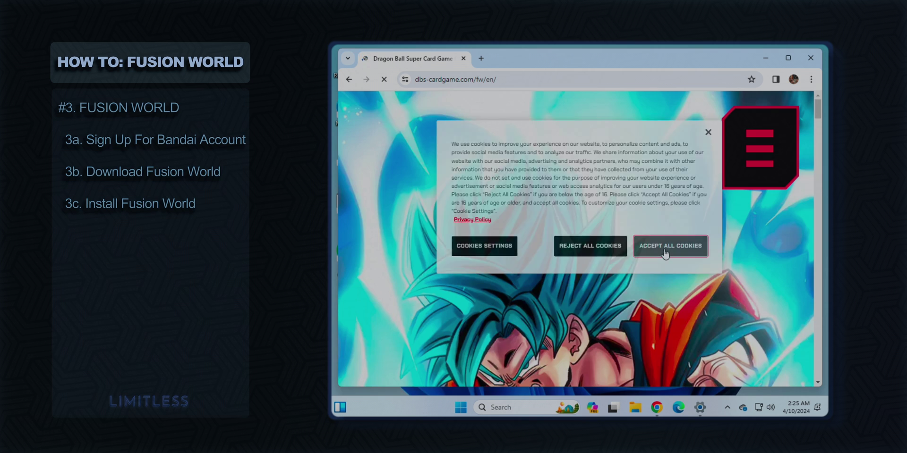
{"action": "left_click", "coordinate": [666, 247]}
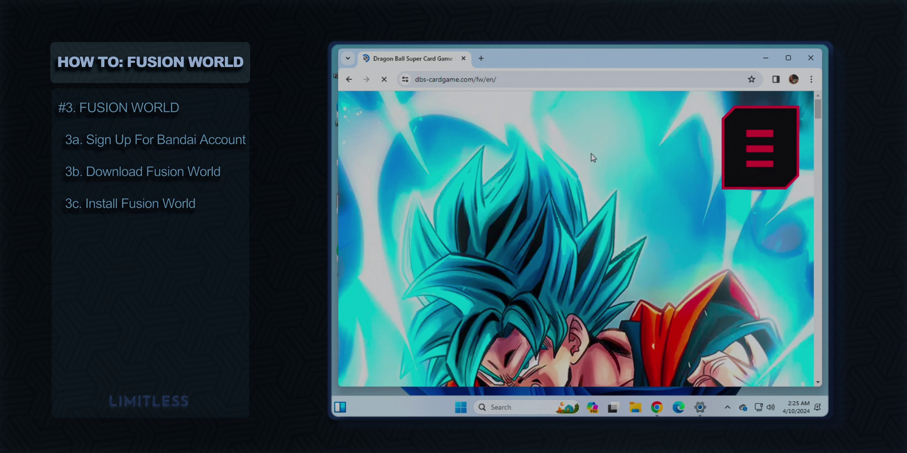
{"action": "left_click", "coordinate": [765, 150]}
{"action": "scroll", "coordinate": [725, 260], "scroll_direction": "down", "scroll_amount": 10}
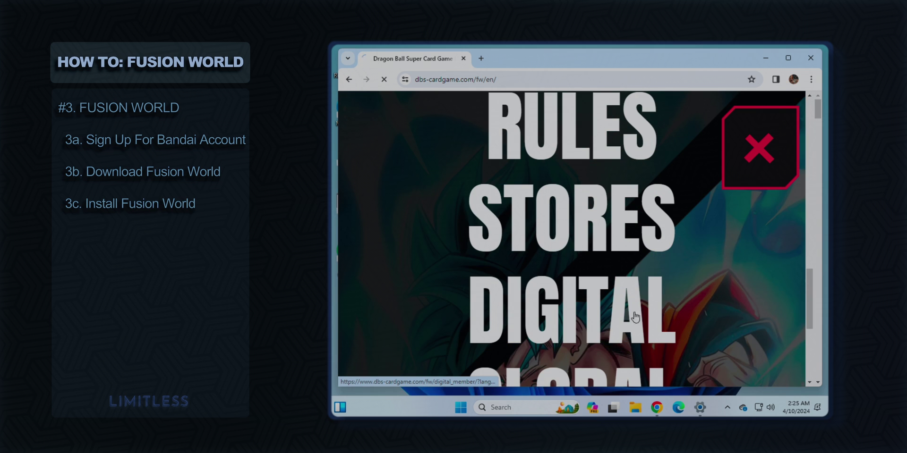
{"action": "left_click", "coordinate": [673, 285]}
- Accept the 18+ in-app purchase notice and dismiss the login page's cookie banner
{"action": "left_click", "coordinate": [633, 137]}
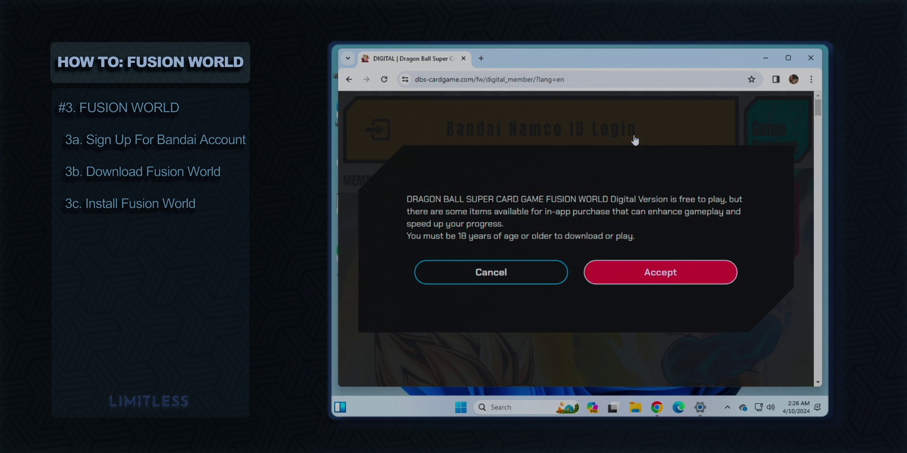
{"action": "left_click", "coordinate": [674, 278]}
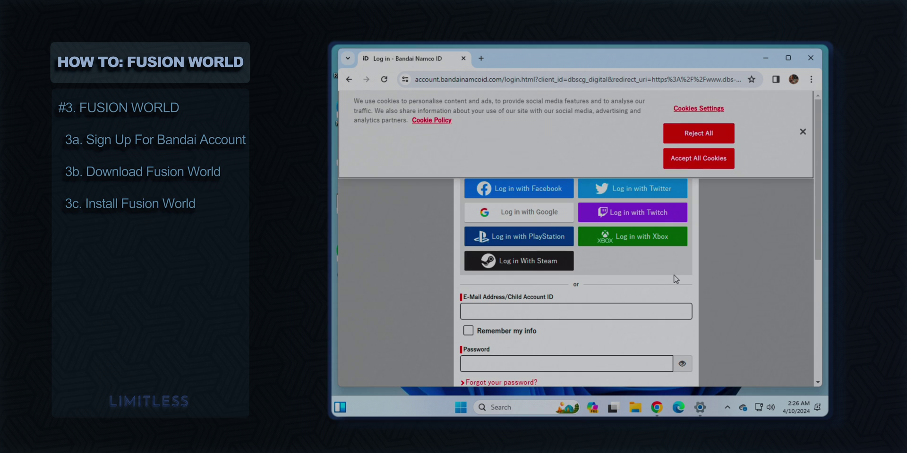
{"action": "left_click", "coordinate": [800, 136]}
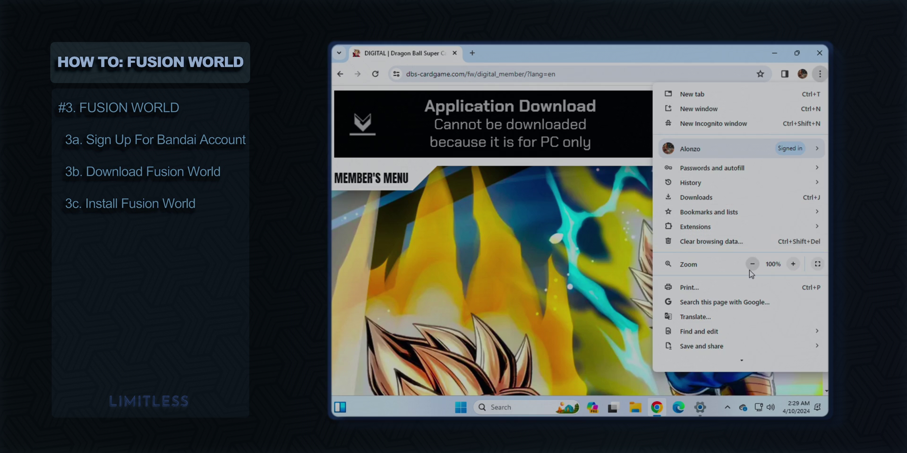
- Reduce page zoom to 75%, then download and run the Fusion World installer
{"action": "left_click", "coordinate": [752, 264]}
{"action": "left_click", "coordinate": [648, 173]}
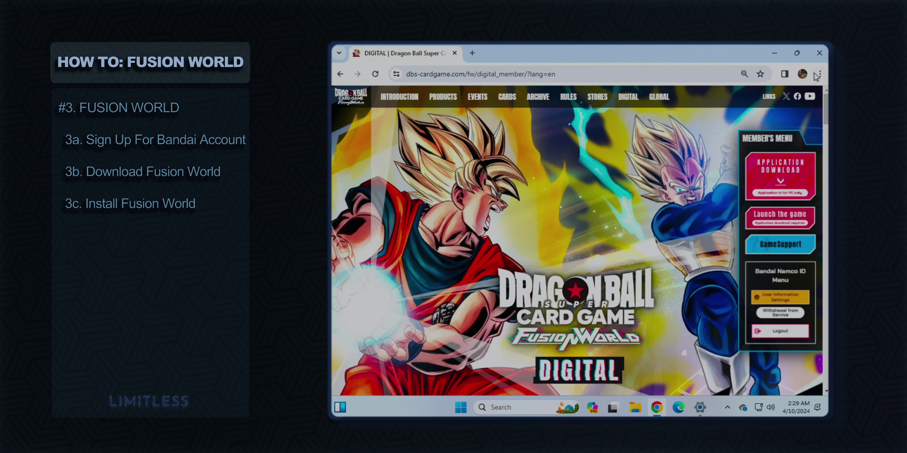
{"action": "left_click", "coordinate": [818, 74]}
{"action": "left_click", "coordinate": [696, 260]}
{"action": "left_click", "coordinate": [777, 173]}
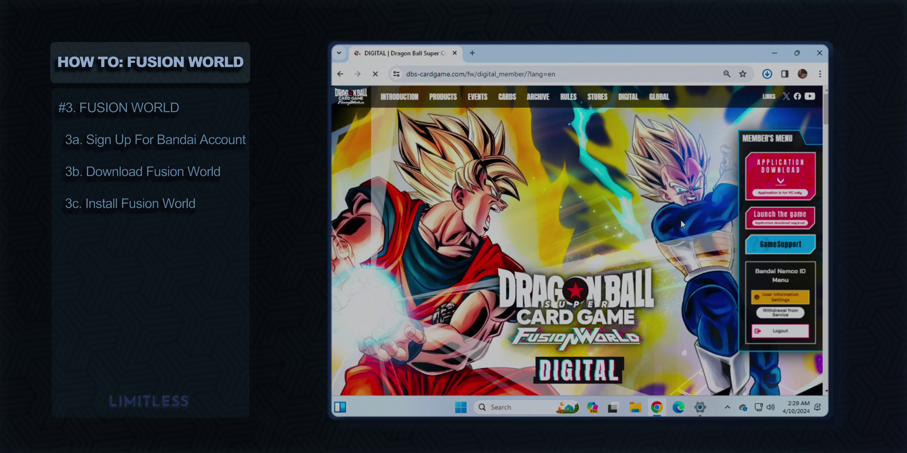
{"action": "left_click", "coordinate": [716, 101]}
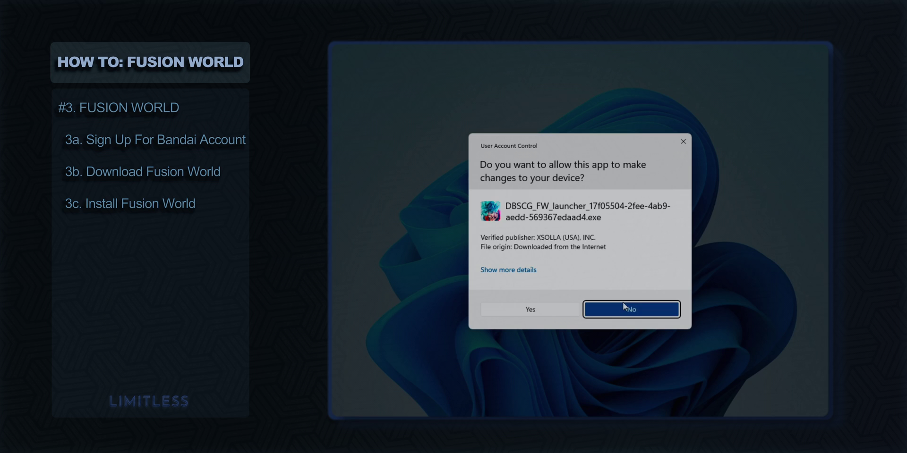
- Approve the installer, install the DBSCG FW launcher in English to the default location, and run it
{"action": "left_click", "coordinate": [615, 307]}
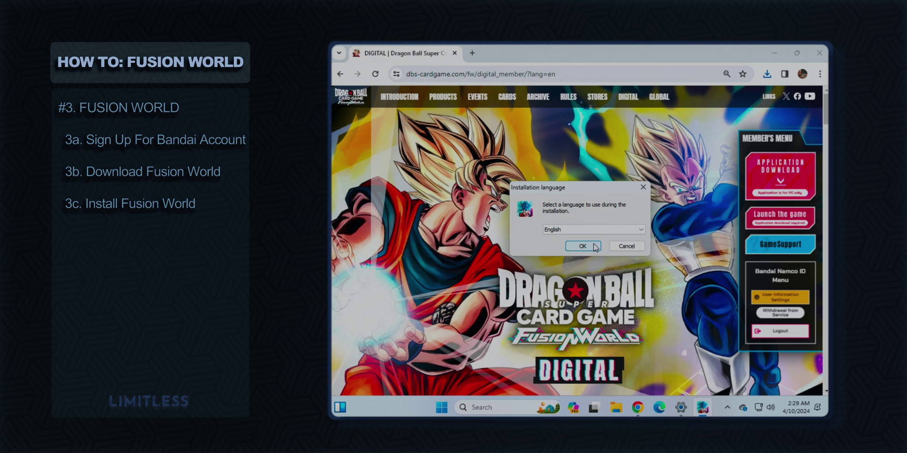
{"action": "left_click", "coordinate": [583, 246]}
{"action": "left_click", "coordinate": [643, 302]}
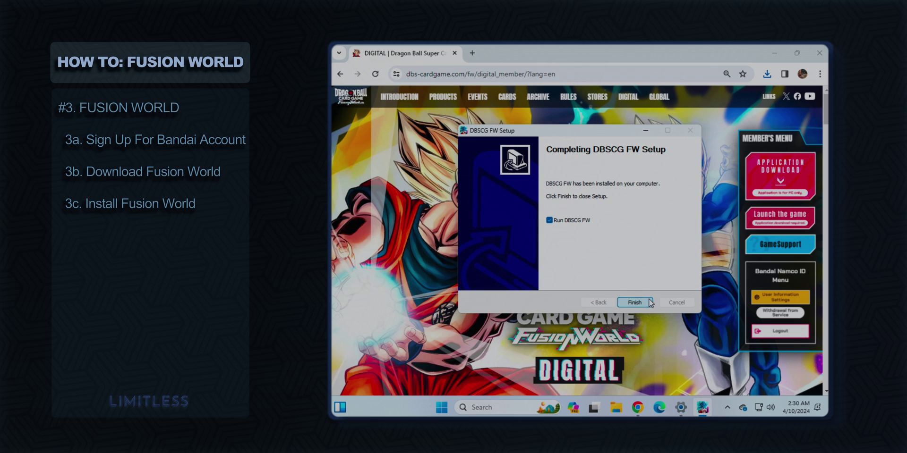
{"action": "key", "text": "Return"}
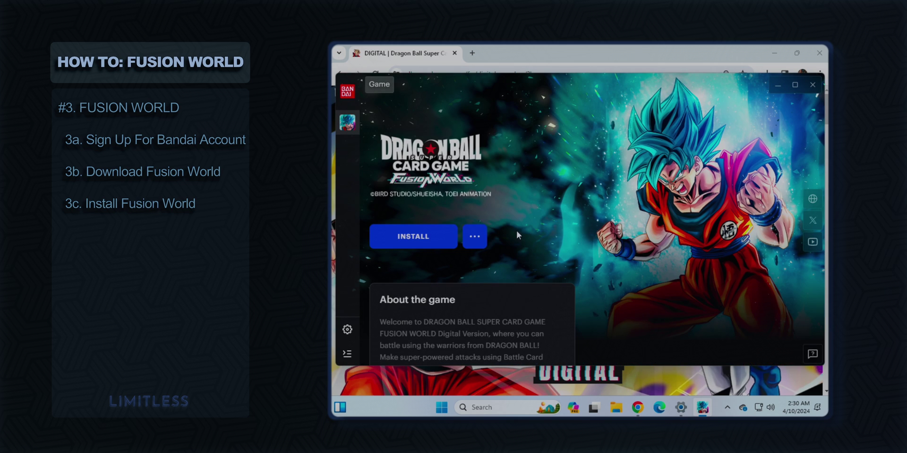
- Install Fusion World from the Bandai Namco Launcher and launch it once the download completes
{"action": "left_click", "coordinate": [451, 236]}
{"action": "left_click", "coordinate": [685, 286]}
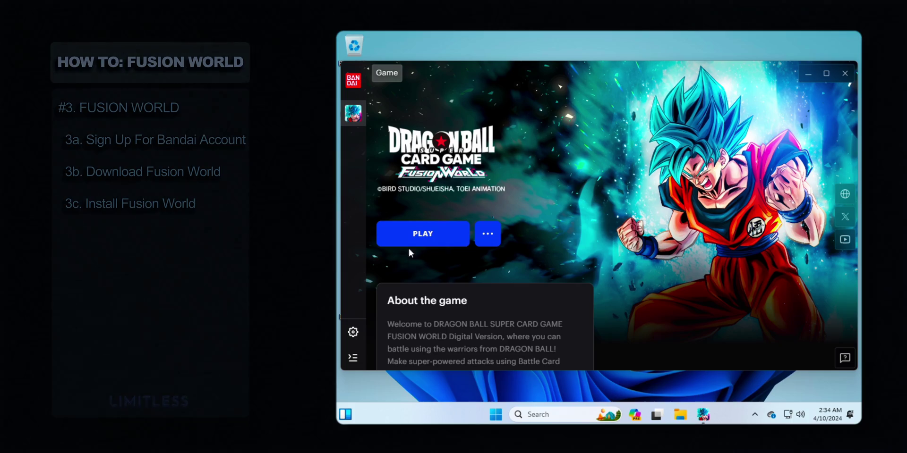
{"action": "left_click", "coordinate": [415, 236]}
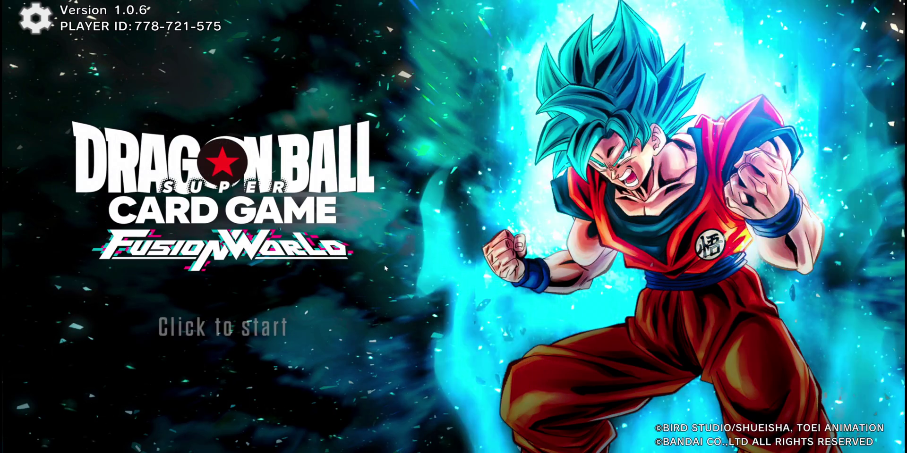
- Start the game from the 'Click to start' title screen and let it connect online
{"action": "left_click", "coordinate": [385, 268]}
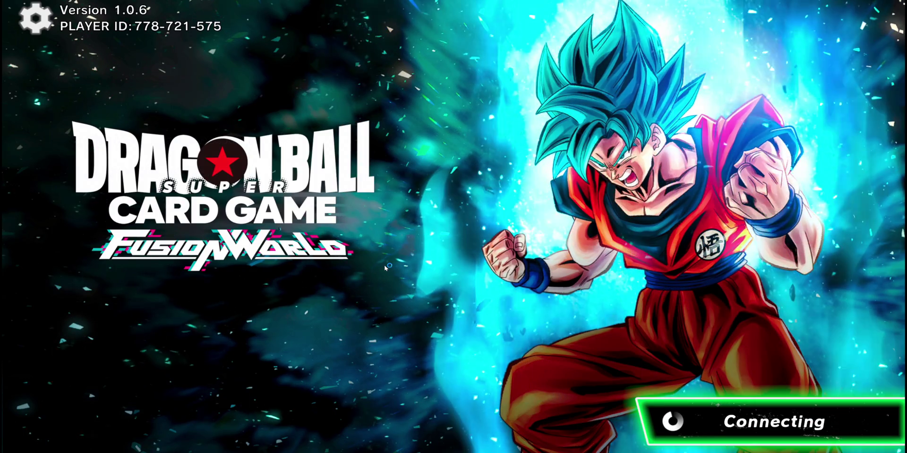